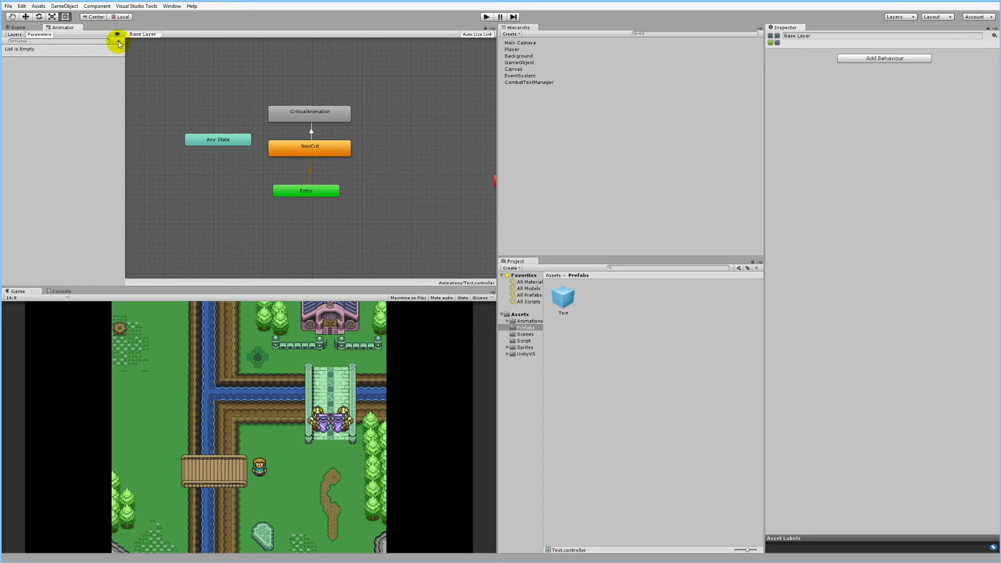
- Add a new trigger parameter to the Text animator and find its trigger name in the script
{"action": "left_click", "coordinate": [119, 42]}
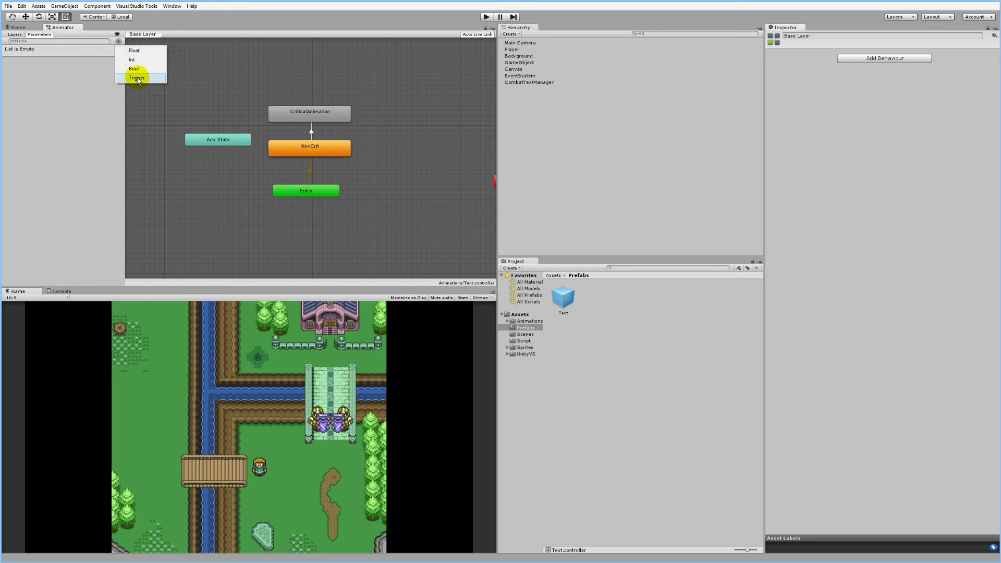
{"action": "left_click", "coordinate": [137, 78]}
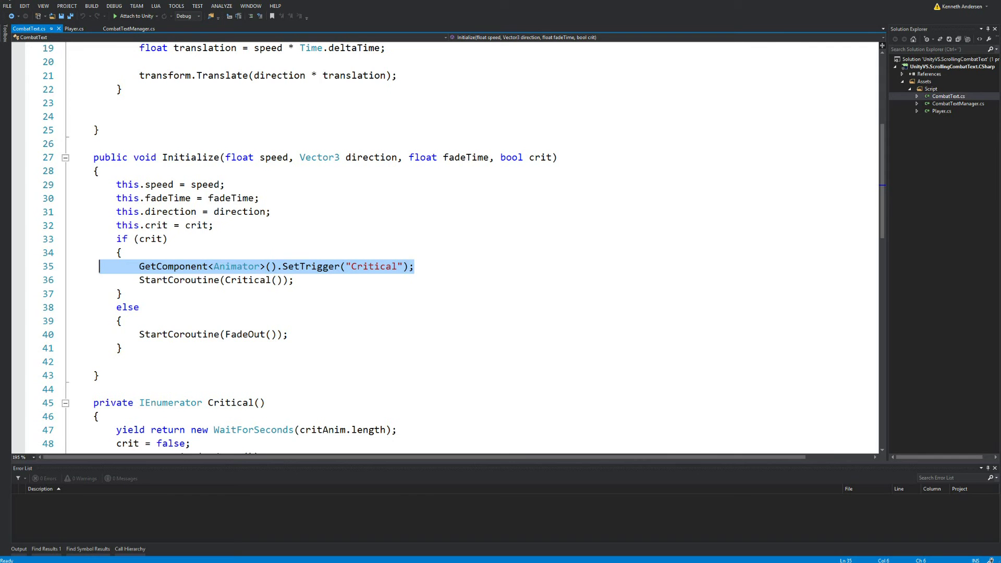
{"action": "left_click", "coordinate": [375, 267]}
{"action": "double_click", "coordinate": [376, 266]}
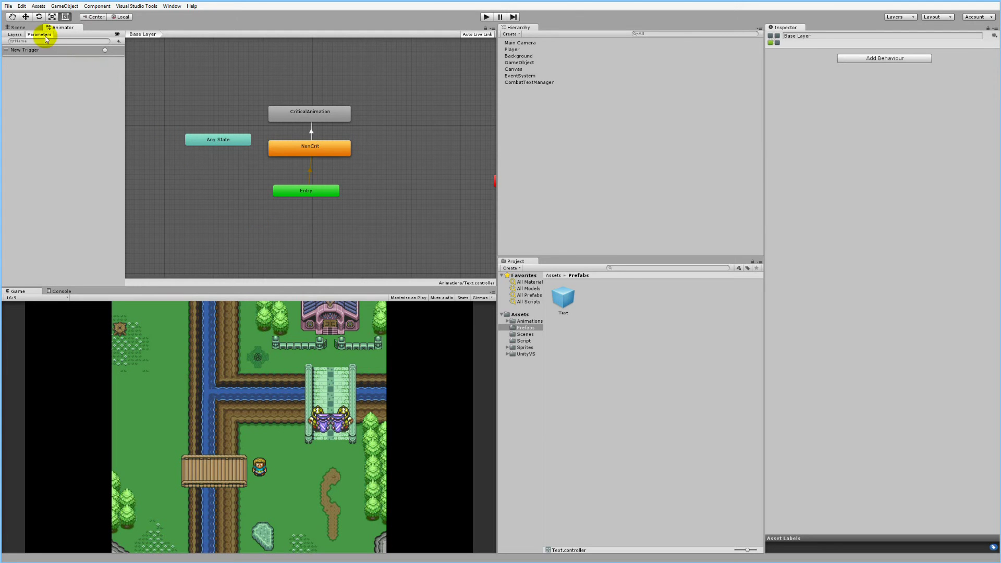
- Rename the new trigger parameter to Critical and select the NonCrit→CriticalAnimation transition
{"action": "double_click", "coordinate": [40, 50]}
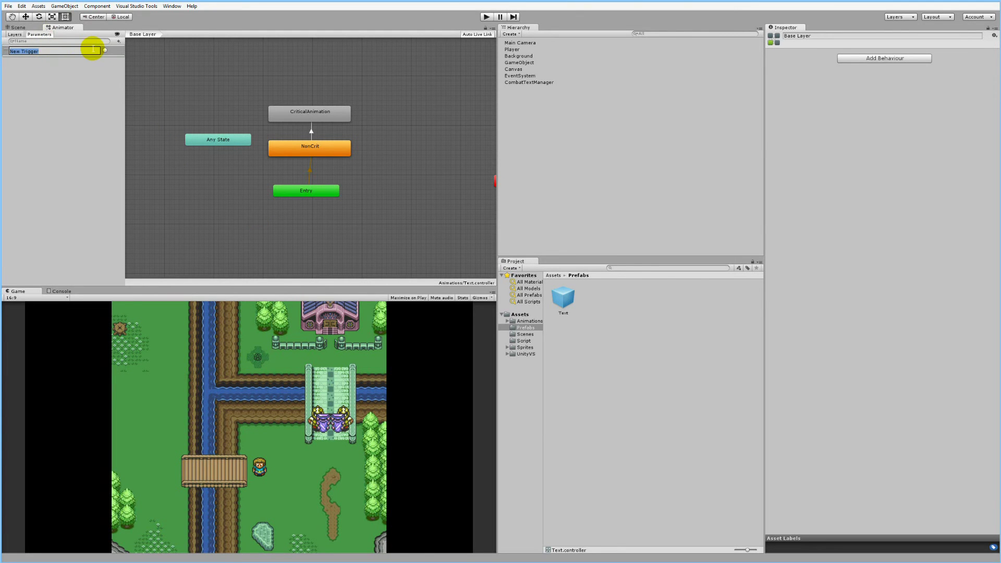
{"action": "type", "text": "Critical"}
{"action": "key", "text": "Return"}
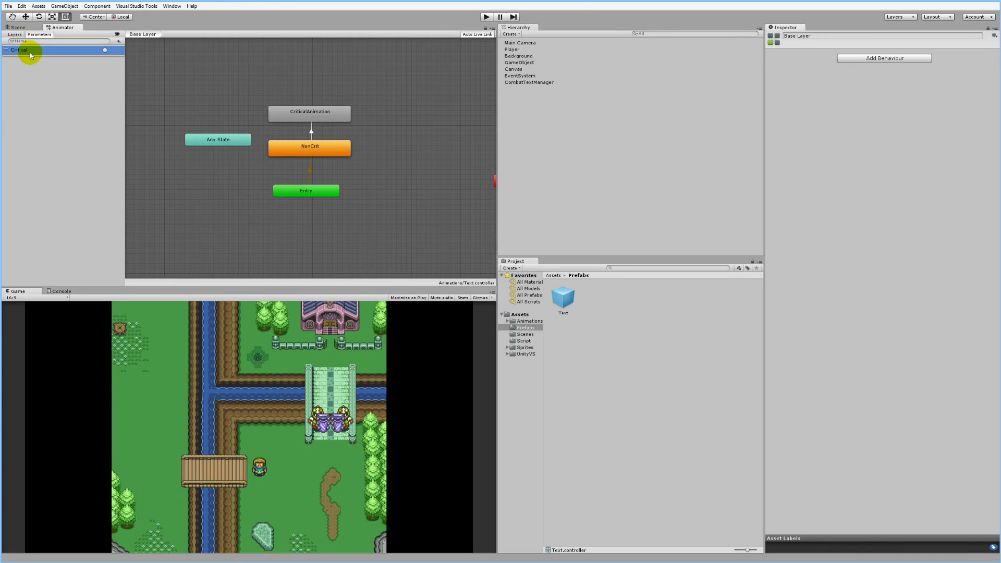
{"action": "left_click", "coordinate": [312, 131]}
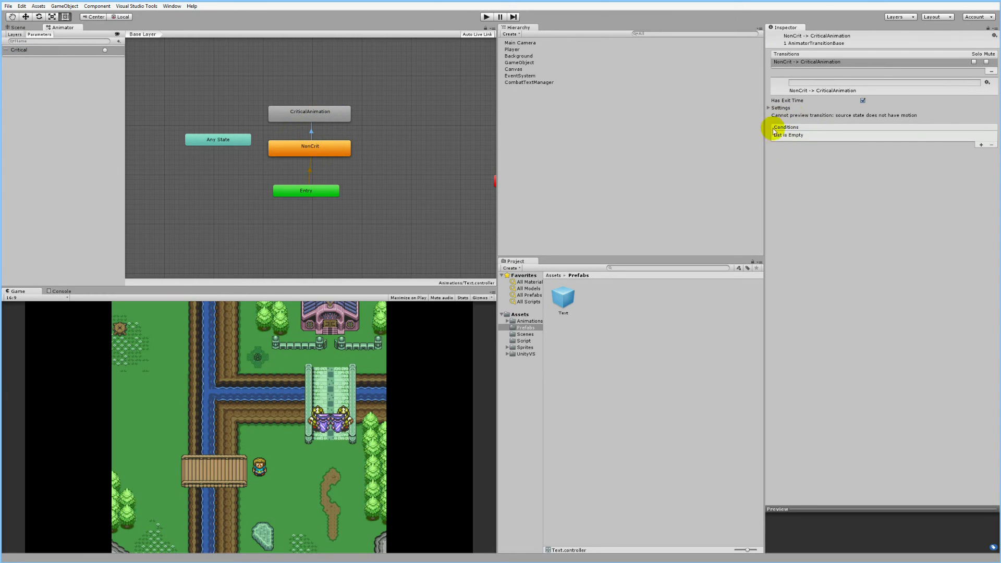
- Give the NonCrit→CriticalAnimation transition a Critical trigger condition and expand its timing Settings
{"action": "left_click", "coordinate": [320, 137]}
{"action": "left_click", "coordinate": [320, 136]}
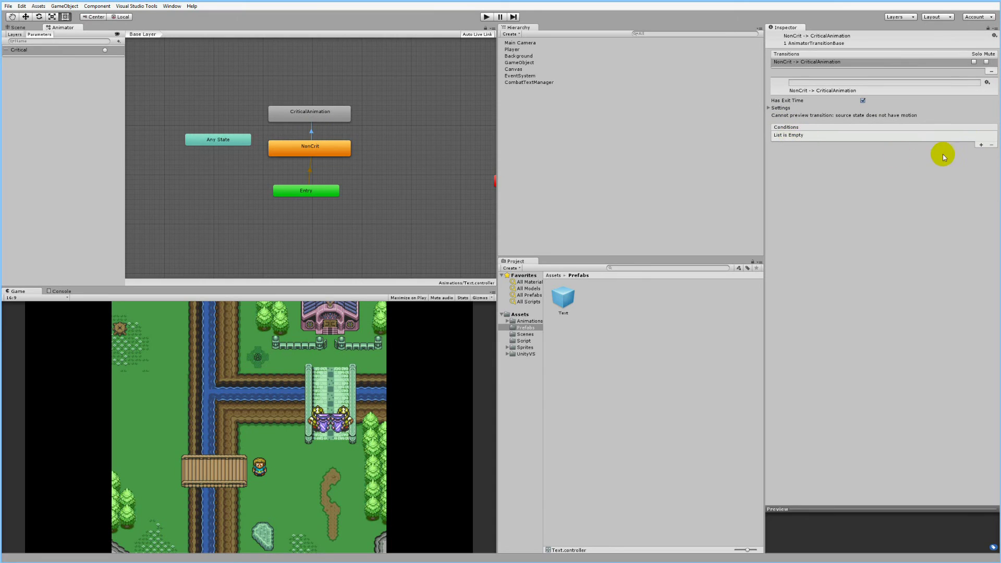
{"action": "left_click", "coordinate": [982, 146]}
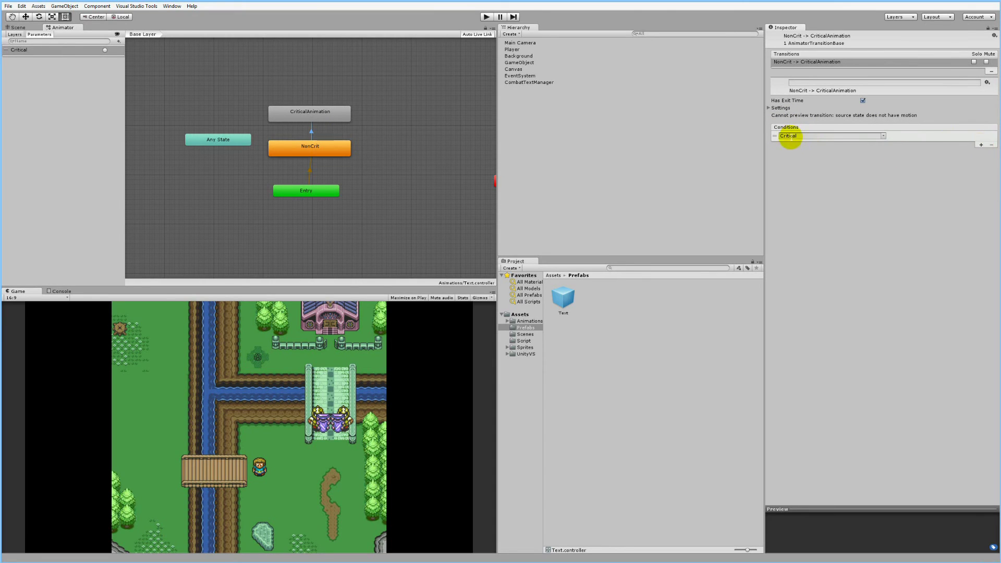
{"action": "left_click", "coordinate": [884, 136]}
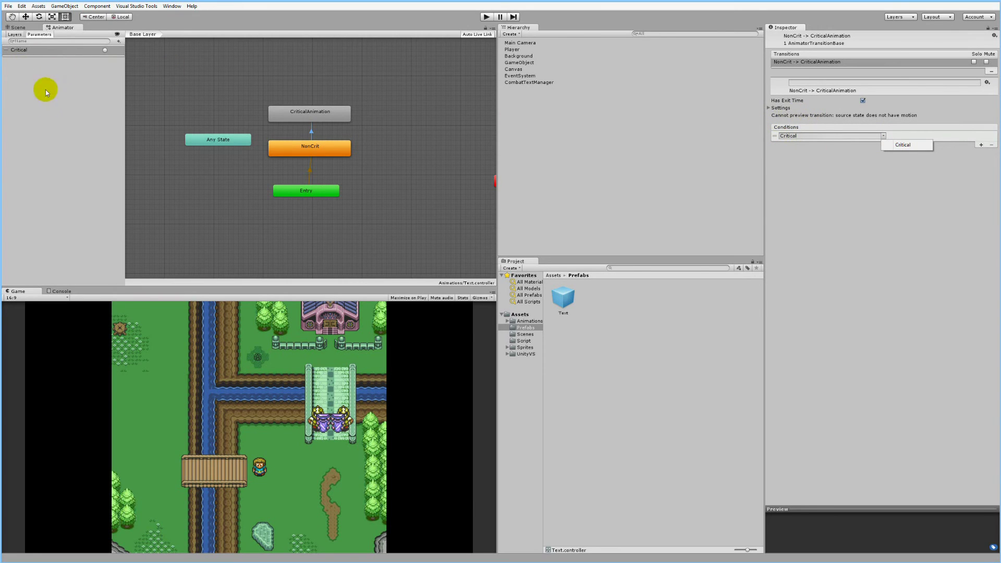
{"action": "left_click", "coordinate": [119, 42]}
{"action": "left_click", "coordinate": [119, 42]}
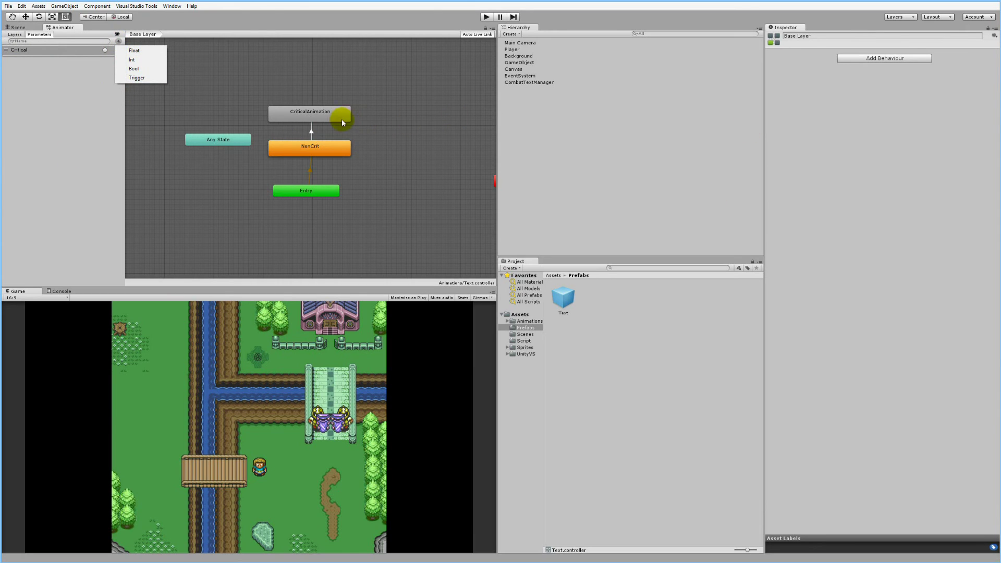
{"action": "left_click", "coordinate": [312, 131]}
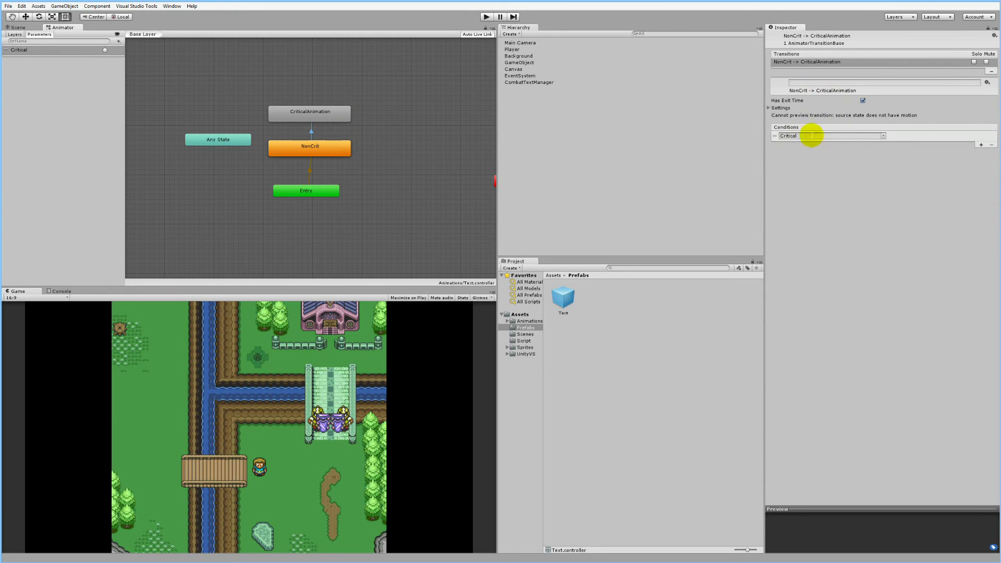
{"action": "left_click", "coordinate": [768, 108]}
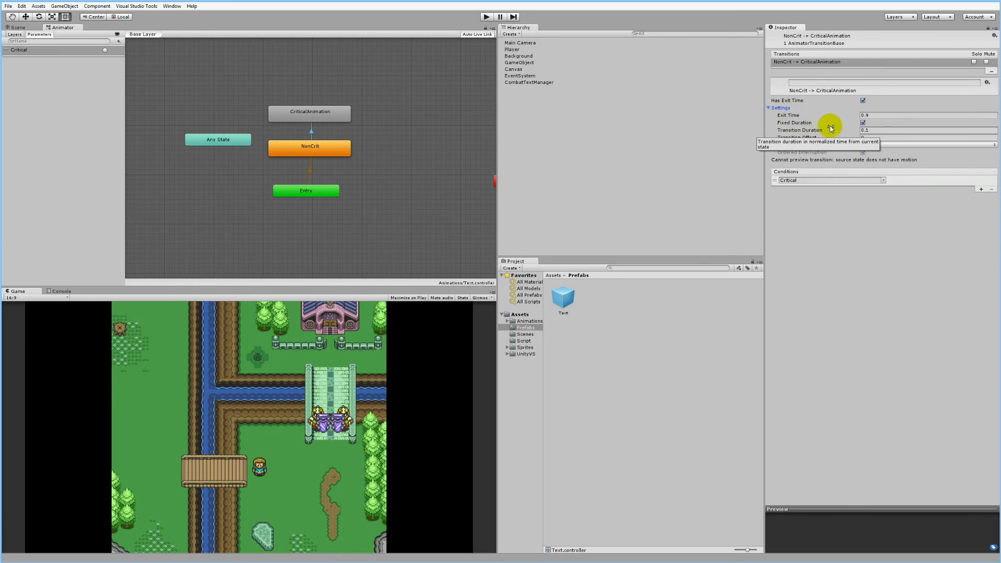
- Set the transition's Exit Time and Transition Duration to 0, then return to Visual Studio
{"action": "left_click", "coordinate": [875, 114]}
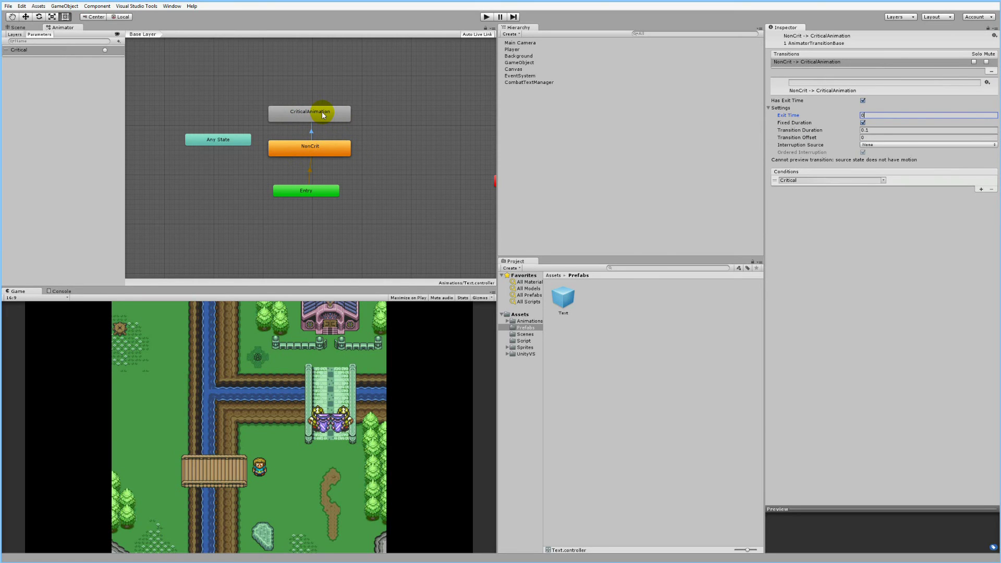
{"action": "left_click", "coordinate": [903, 130]}
{"action": "type", "text": "0"}
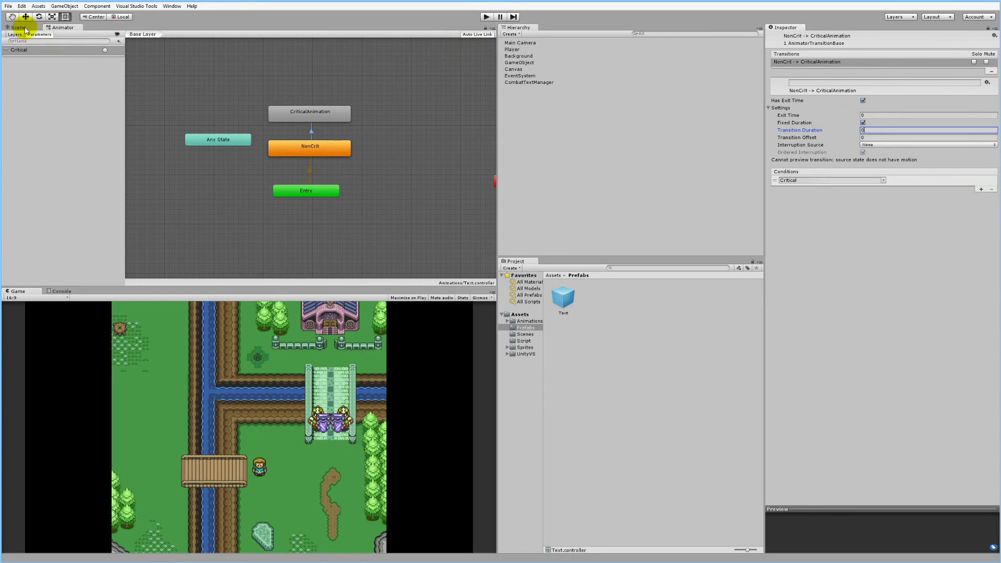
{"action": "left_click", "coordinate": [21, 27]}
{"action": "key", "text": "alt+Tab"}
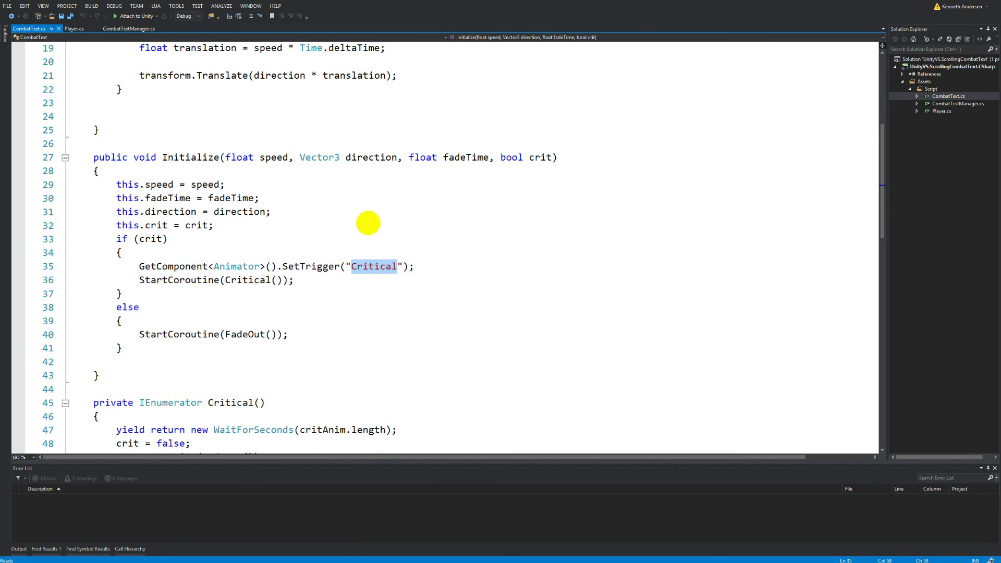
- Review Player.cs's CreateText calls, true for V and false for Space, and save it
{"action": "left_click", "coordinate": [74, 29]}
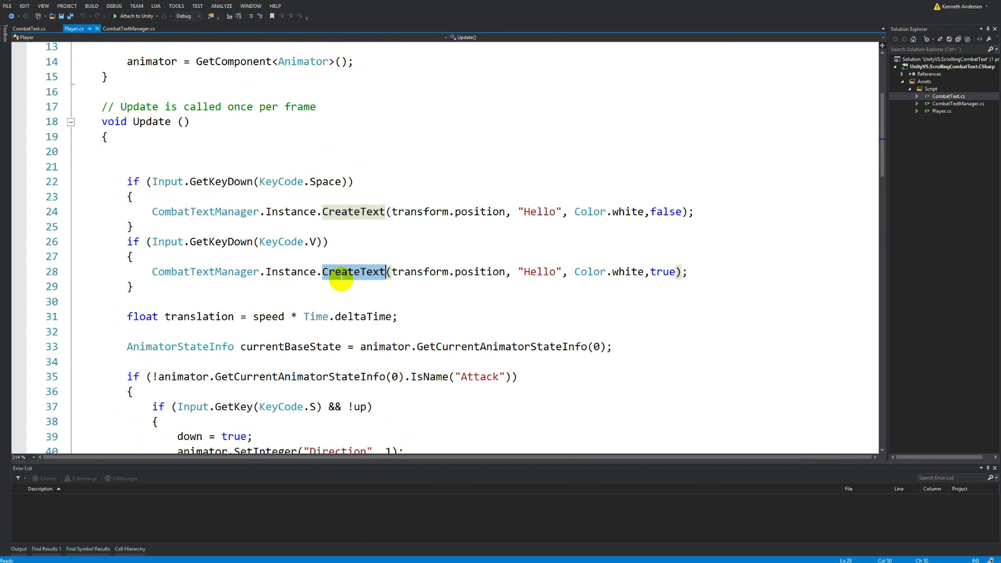
{"action": "left_click_drag", "start_coordinate": [164, 271], "coordinate": [574, 272]}
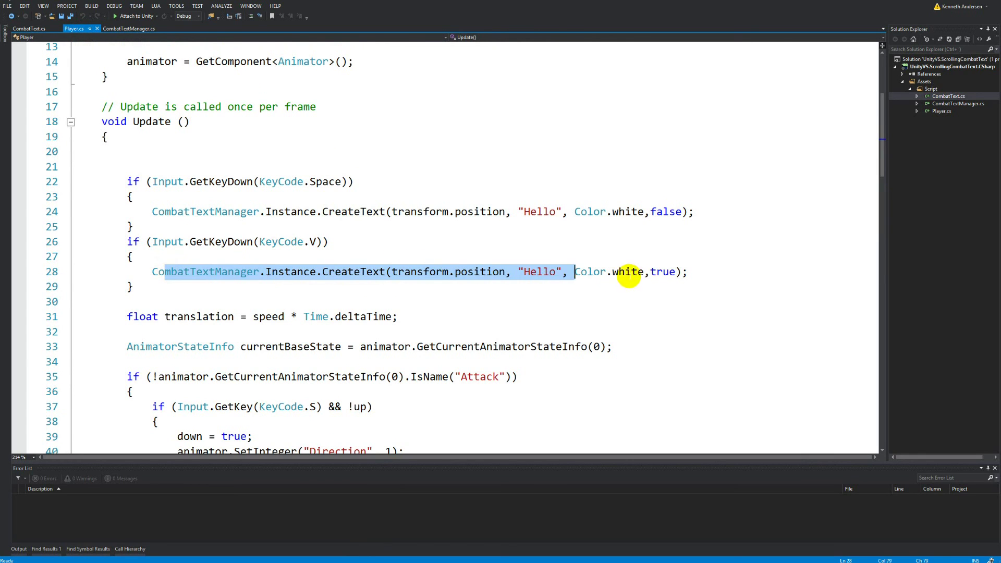
{"action": "double_click", "coordinate": [662, 271]}
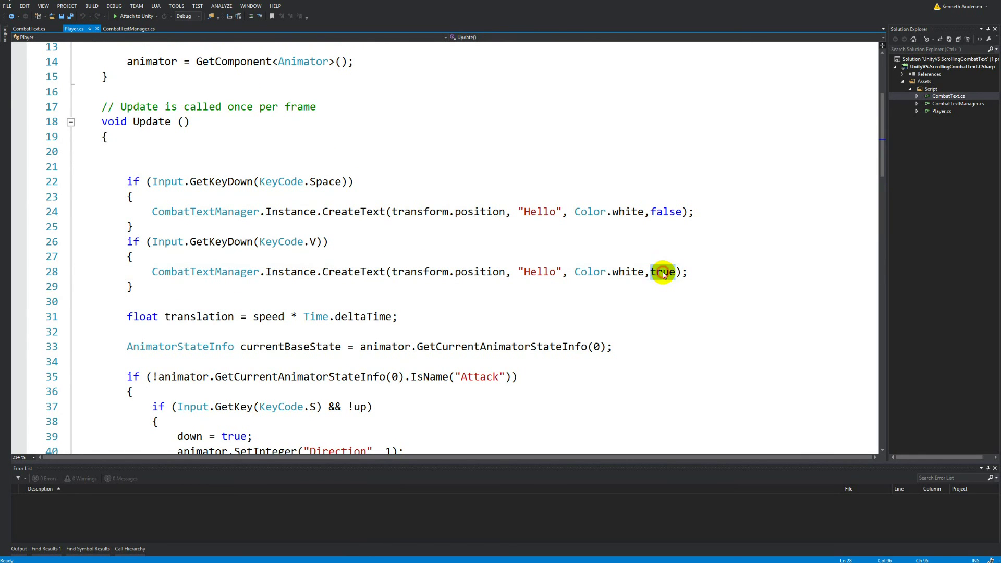
{"action": "double_click", "coordinate": [665, 212]}
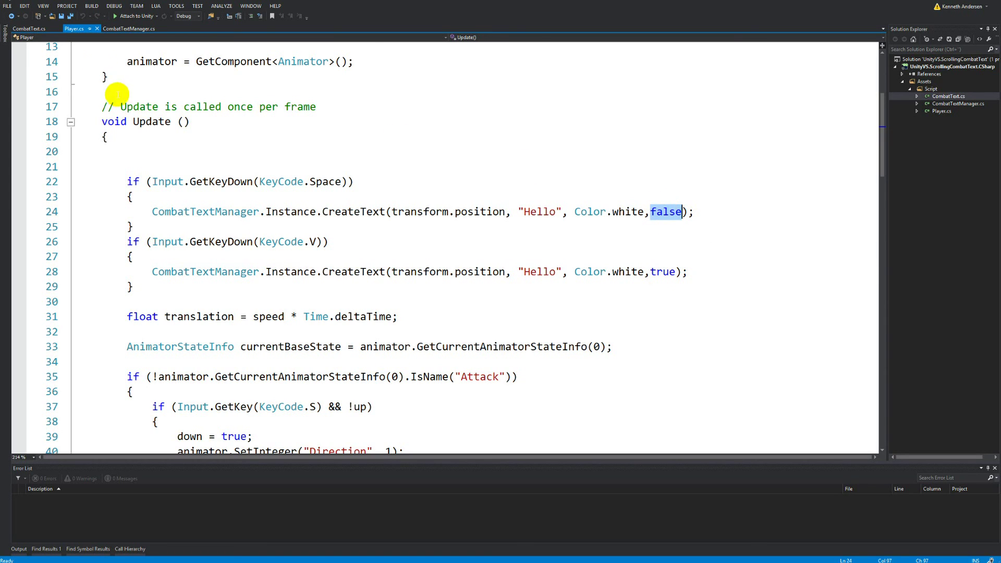
{"action": "left_click", "coordinate": [70, 16]}
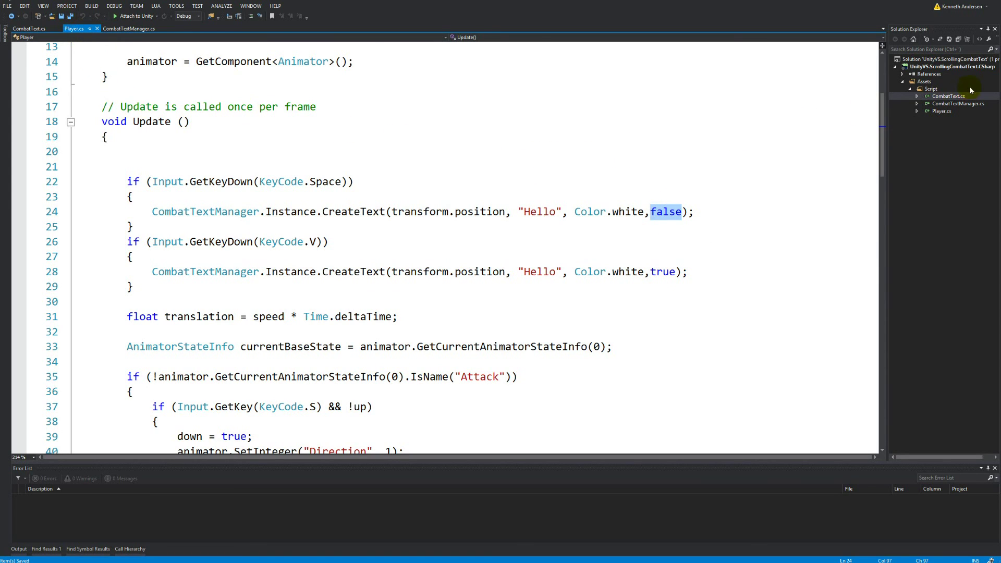
{"action": "key", "text": "alt+Tab"}
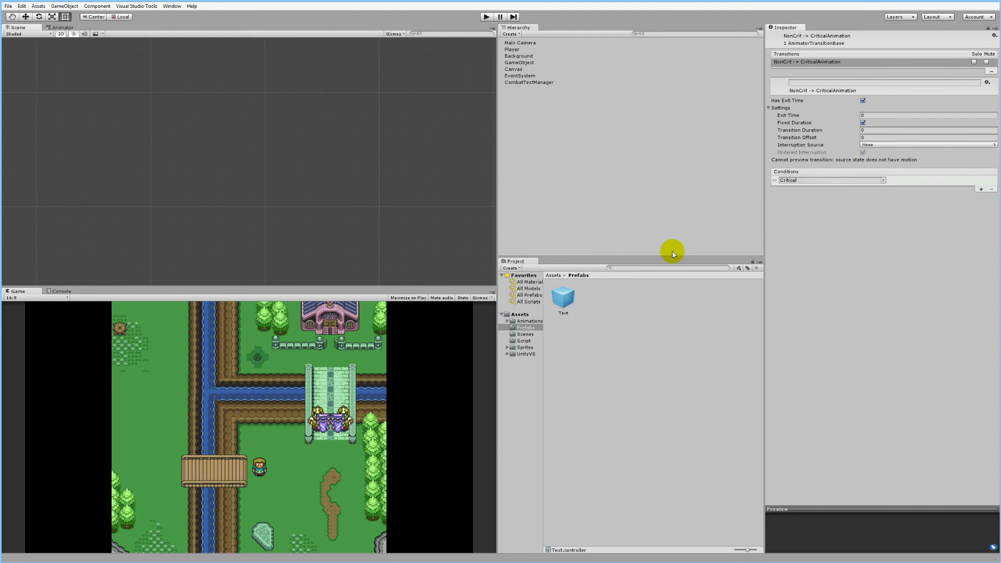
- Play the game, walking the player left and right to spawn floating Hello texts, then stop
{"action": "left_click", "coordinate": [485, 18]}
{"action": "left_click", "coordinate": [358, 420]}
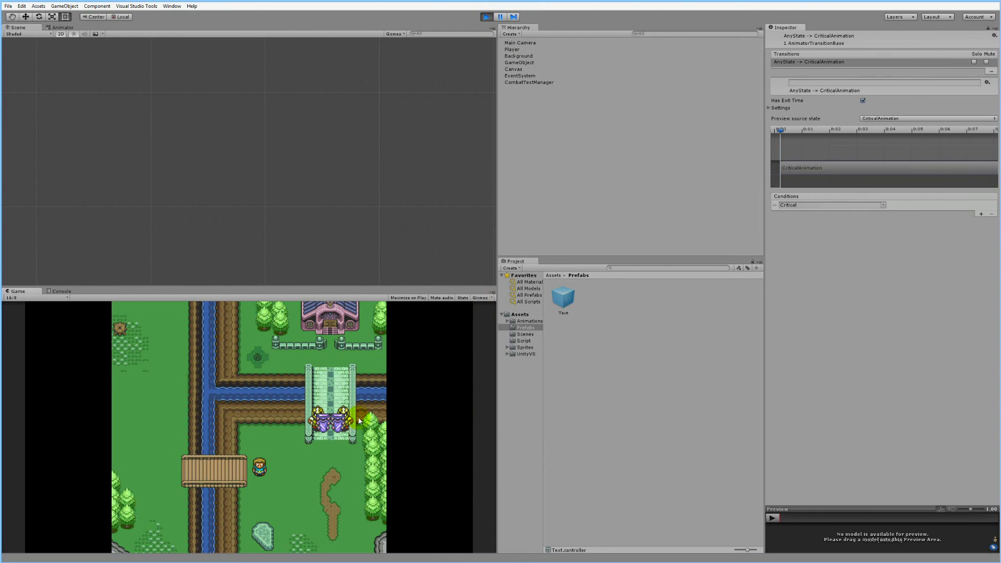
{"action": "key", "text": "Right"}
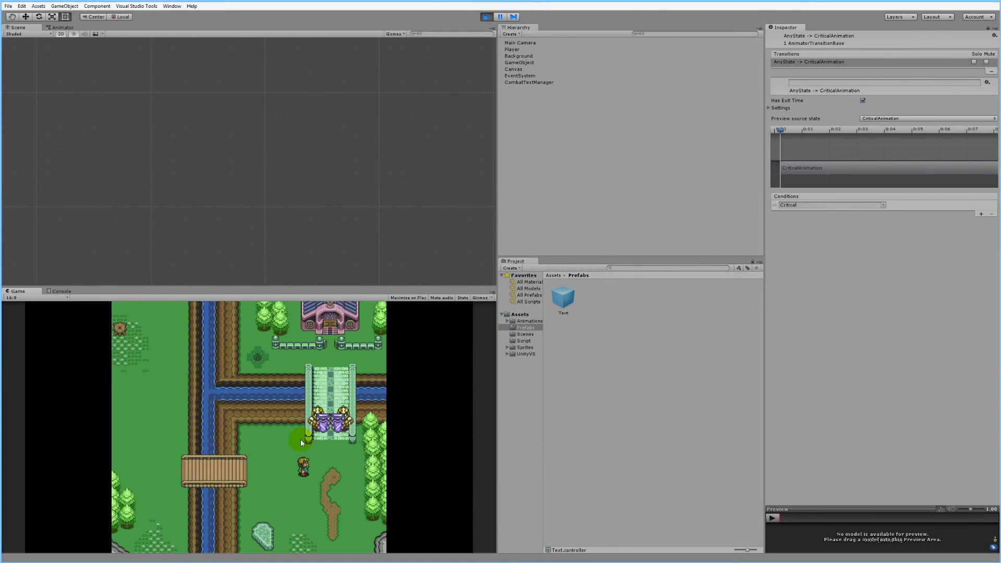
{"action": "key", "text": "Left"}
{"action": "key", "text": "Right"}
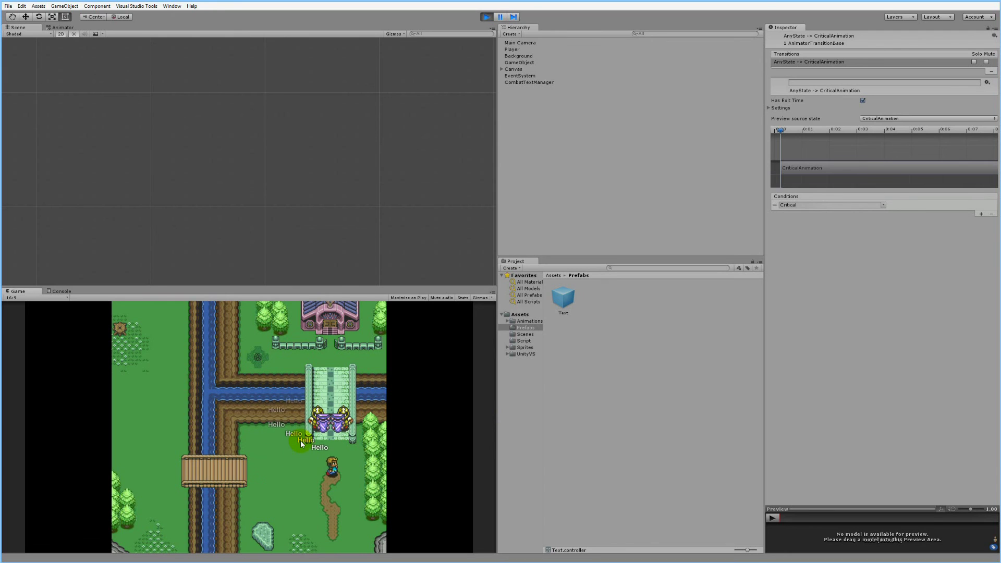
{"action": "key", "text": "Left"}
{"action": "key", "text": "Right"}
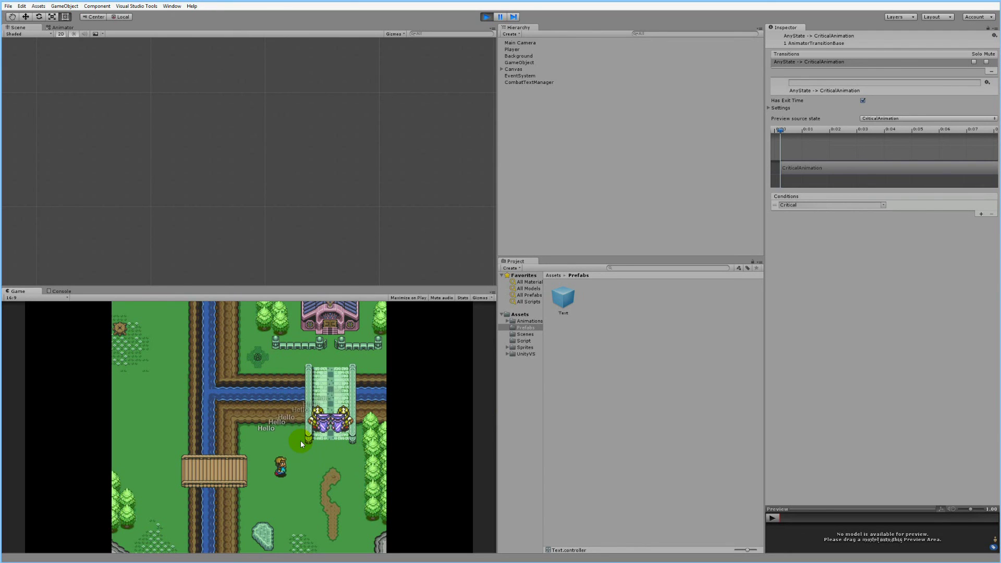
{"action": "key", "text": "Left"}
{"action": "key", "text": "Right"}
{"action": "key", "text": "Right"}
{"action": "key", "text": "Left"}
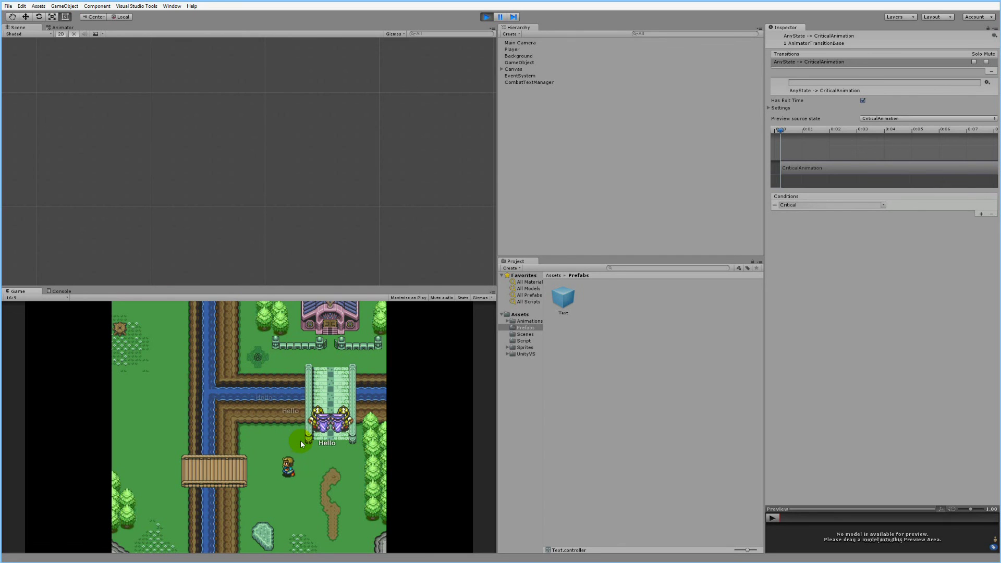
{"action": "key", "text": "Right"}
{"action": "key", "text": "Left"}
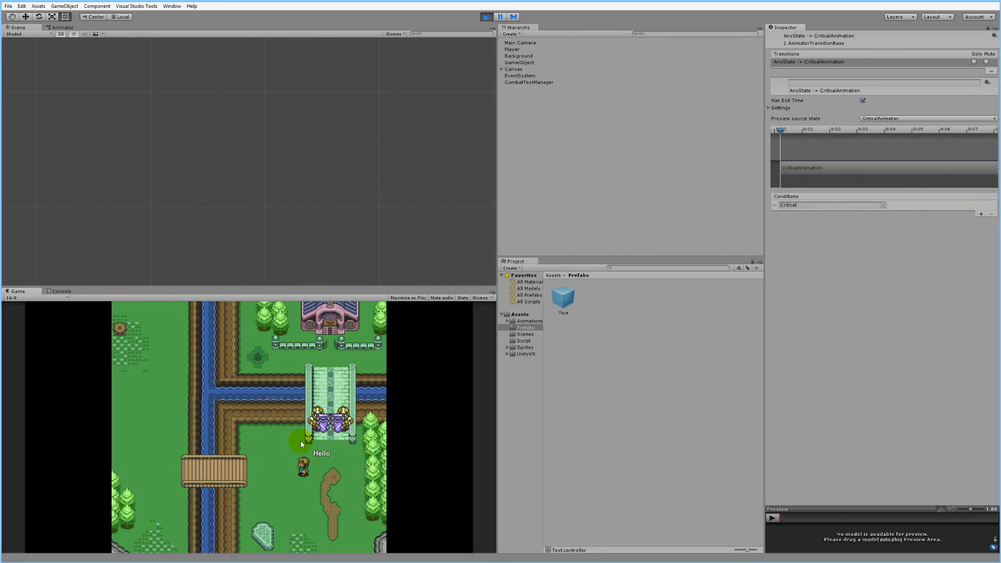
{"action": "key", "text": "Right"}
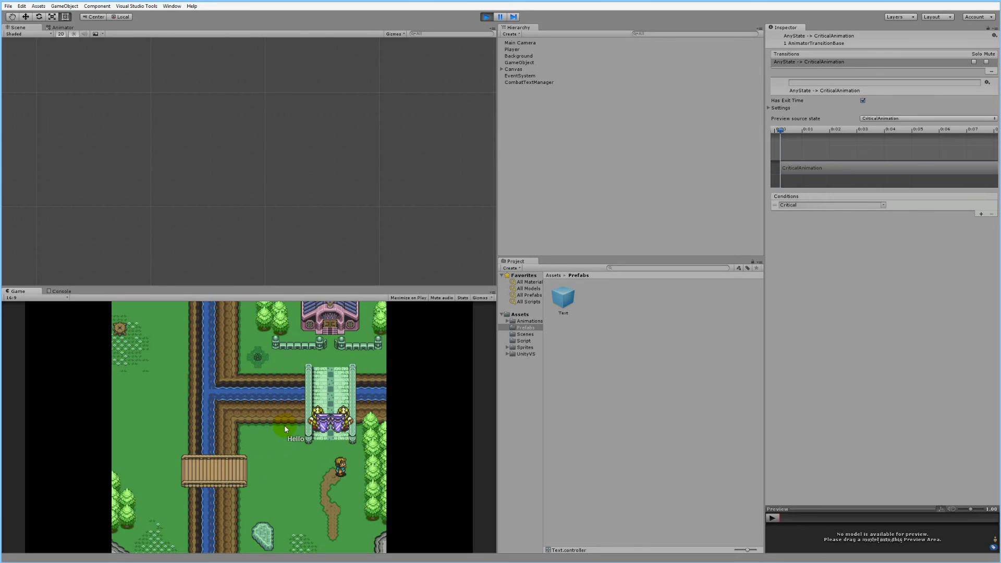
{"action": "key", "text": "Left"}
{"action": "key", "text": "Right"}
{"action": "key", "text": "Right"}
{"action": "key", "text": "Left"}
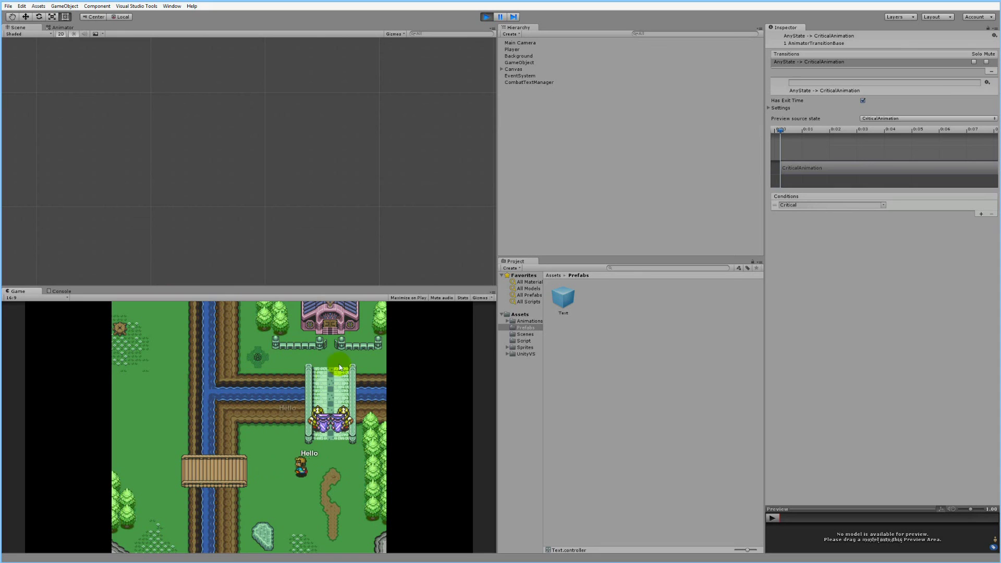
{"action": "left_click", "coordinate": [486, 17]}
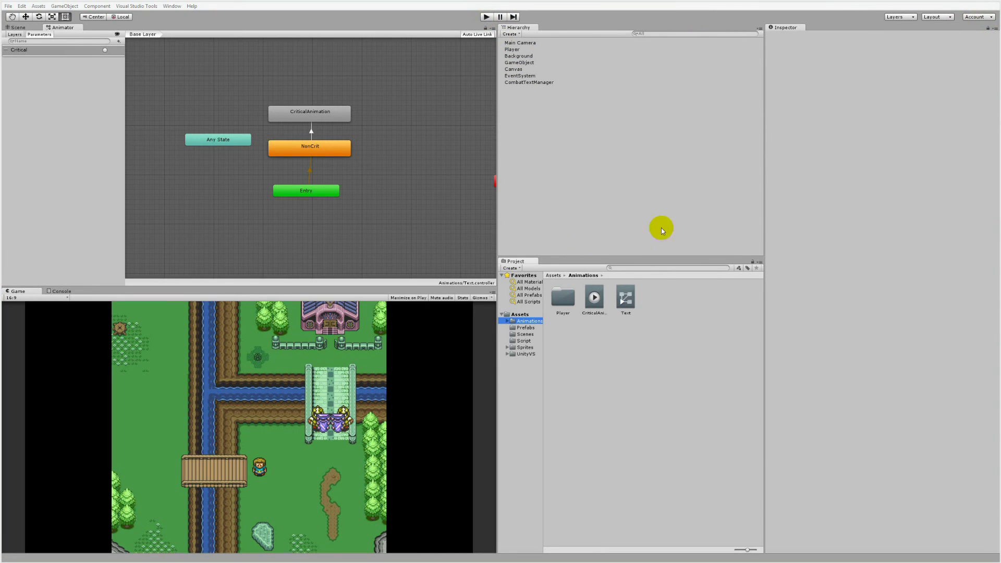
- Run another play test spawning Hello texts, stop it, and select the NonCrit→CriticalAnimation transition
{"action": "left_click", "coordinate": [267, 366]}
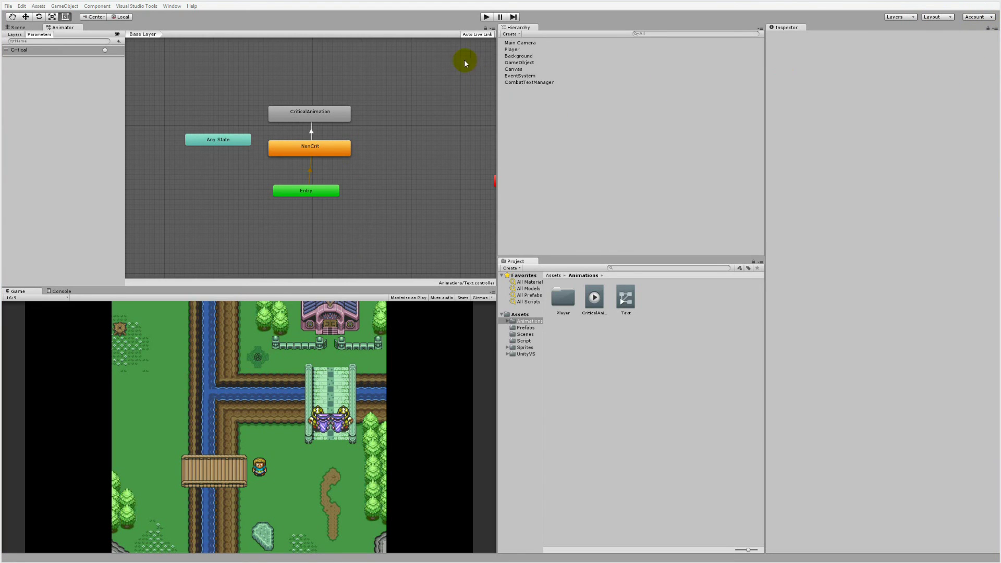
{"action": "left_click", "coordinate": [486, 17]}
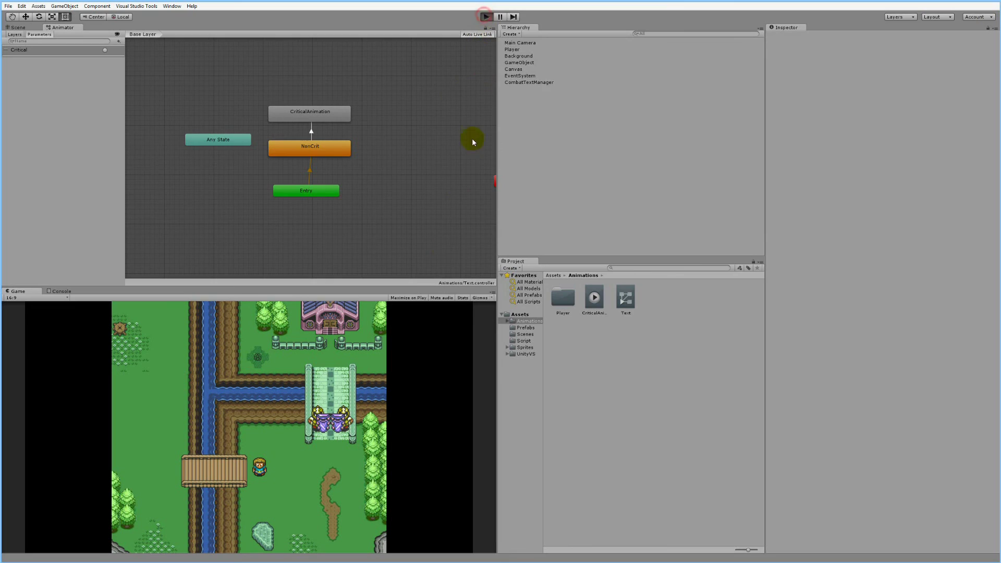
{"action": "left_click", "coordinate": [276, 439]}
{"action": "key", "text": "Right"}
{"action": "key", "text": "Left"}
{"action": "left_click", "coordinate": [301, 424]}
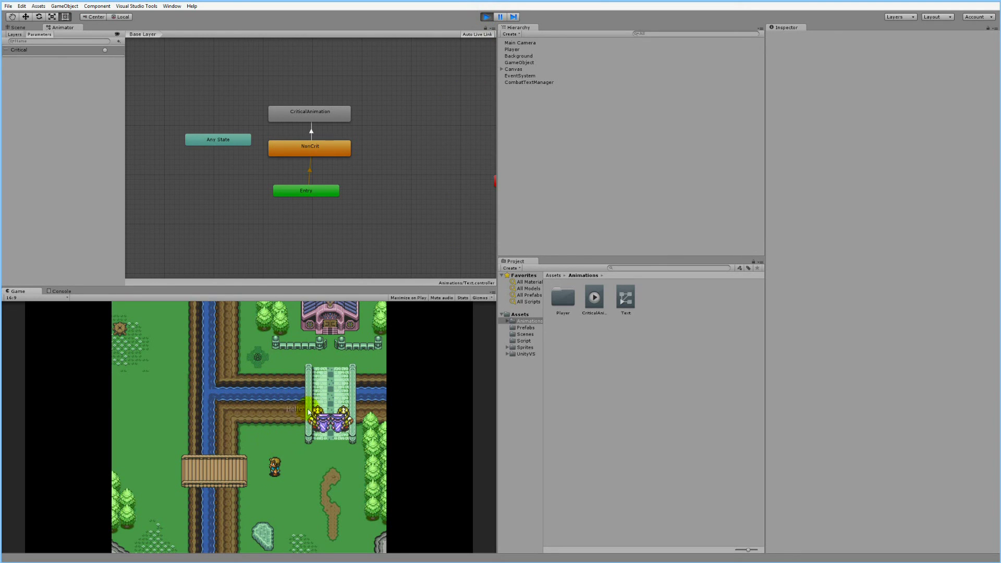
{"action": "left_click", "coordinate": [486, 17]}
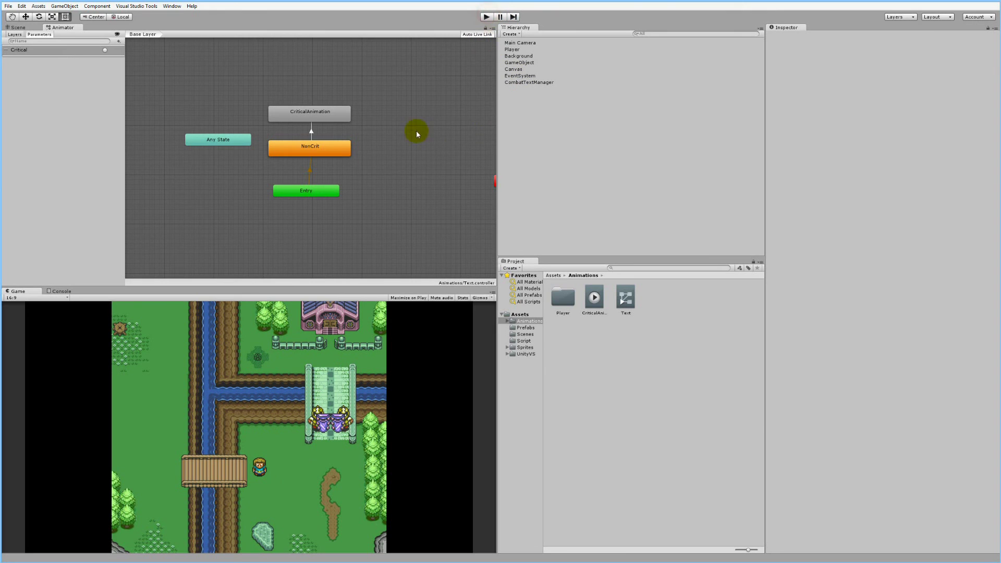
{"action": "left_click", "coordinate": [311, 134]}
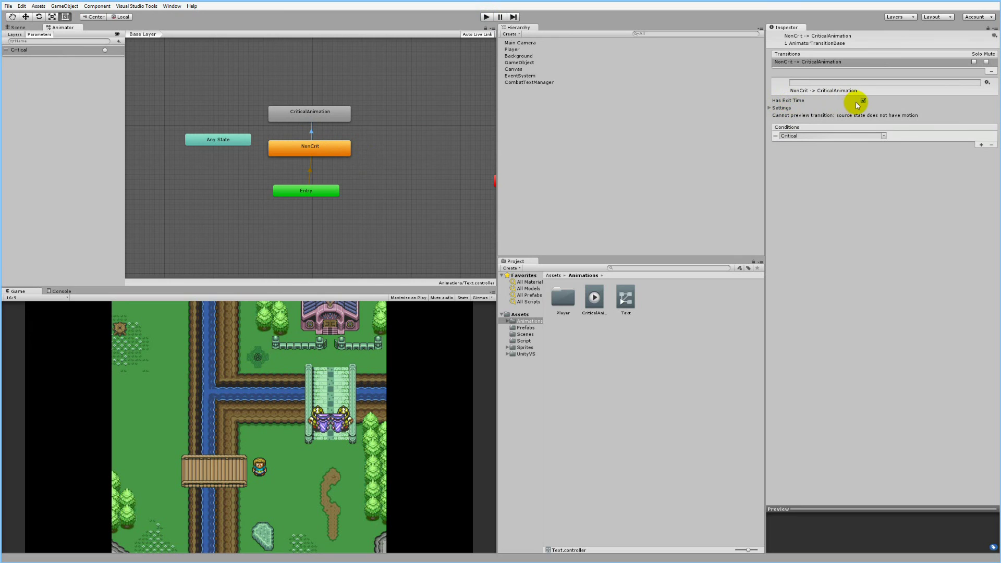
- Turn off Has Exit Time and Fixed Duration on the transition, then select the Text controller asset
{"action": "left_click", "coordinate": [863, 101]}
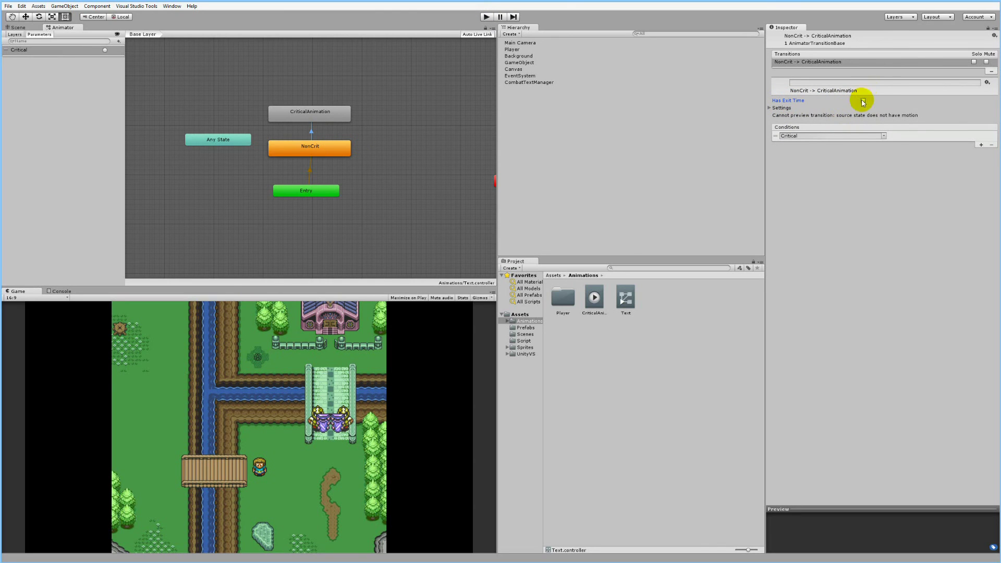
{"action": "left_click", "coordinate": [770, 107]}
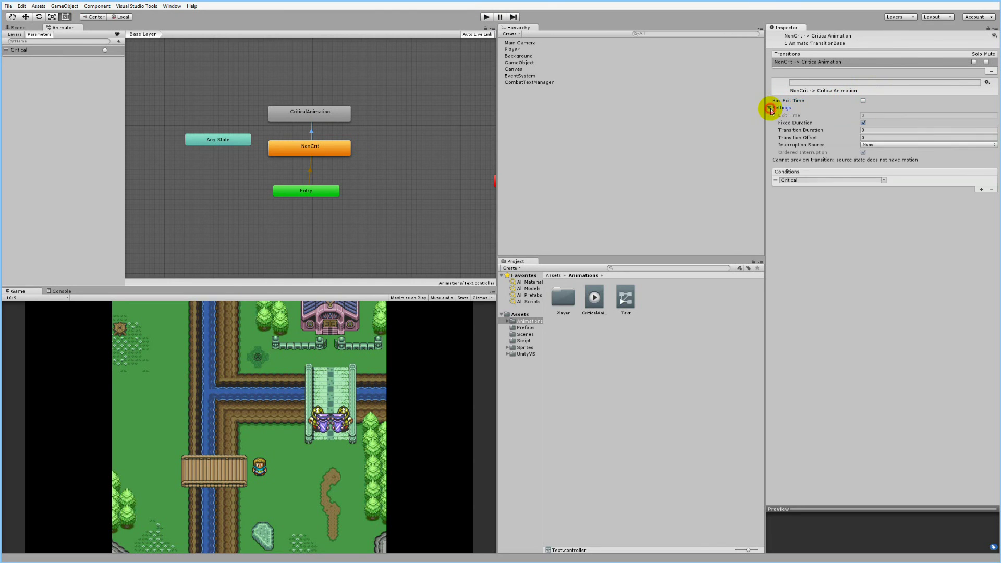
{"action": "left_click", "coordinate": [863, 123]}
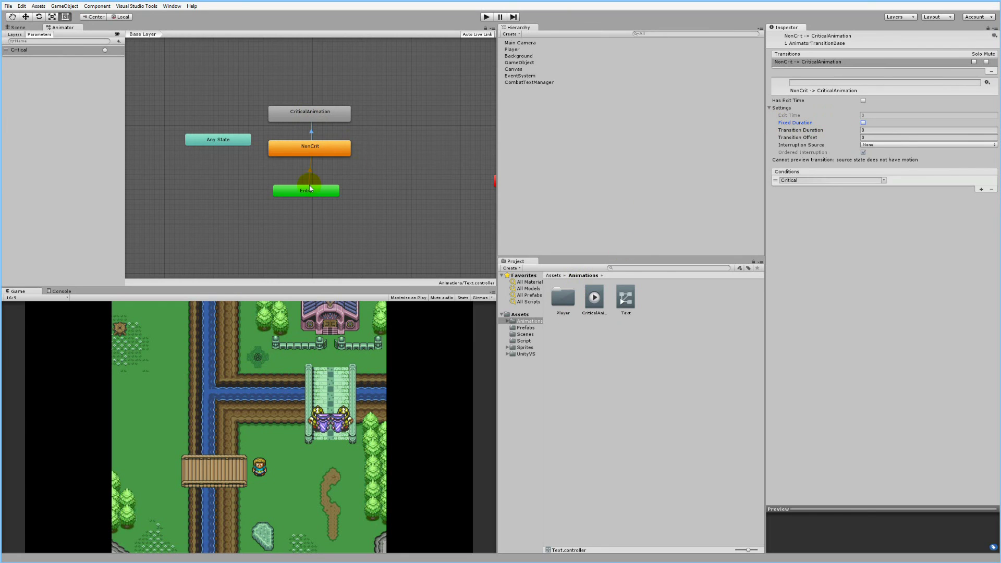
{"action": "left_click", "coordinate": [581, 355]}
{"action": "left_click", "coordinate": [626, 296]}
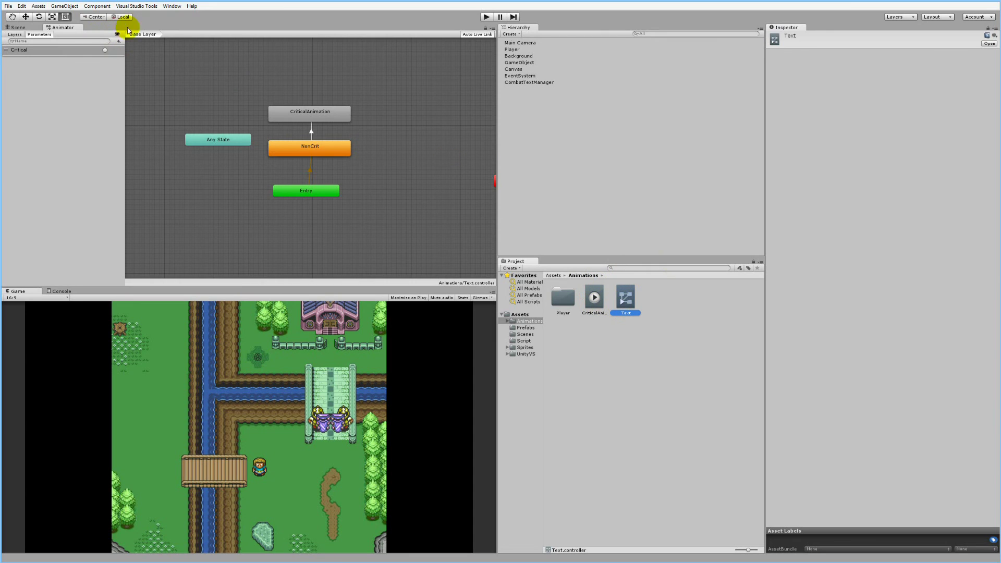
- Bring up the Animator window from the Window menu and select the NonCrit→CriticalAnimation transition
{"action": "left_click", "coordinate": [173, 7]}
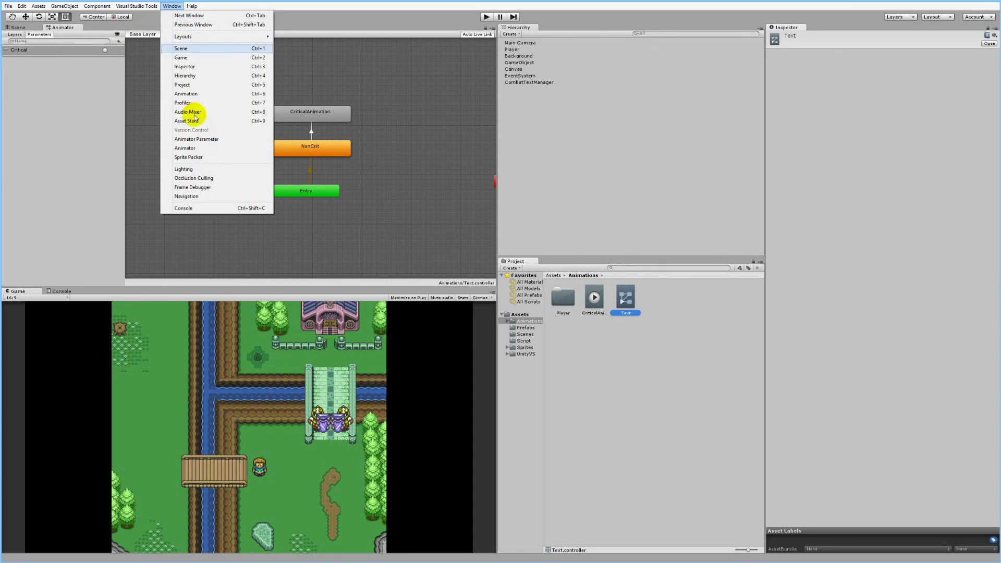
{"action": "left_click", "coordinate": [211, 148]}
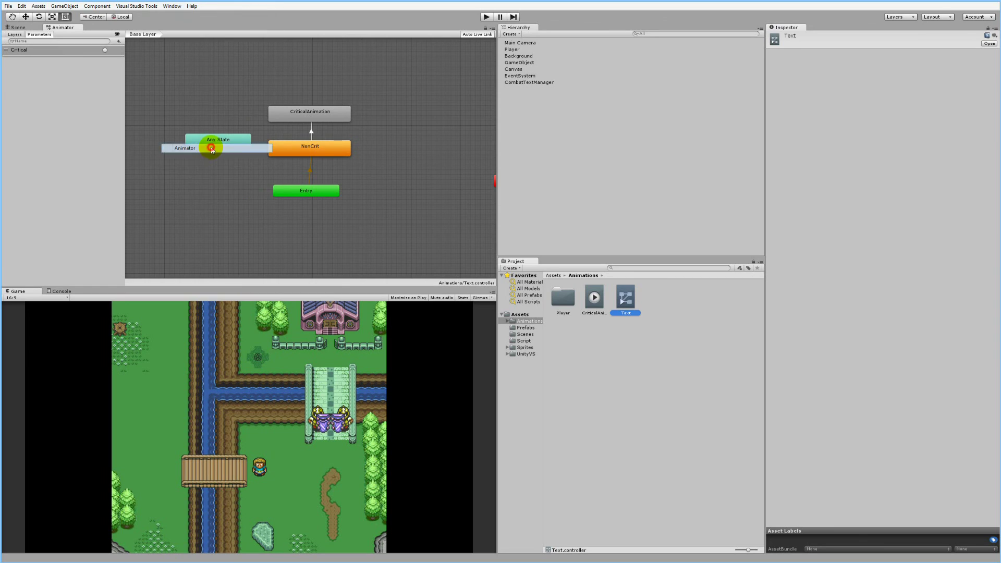
{"action": "left_click", "coordinate": [311, 129]}
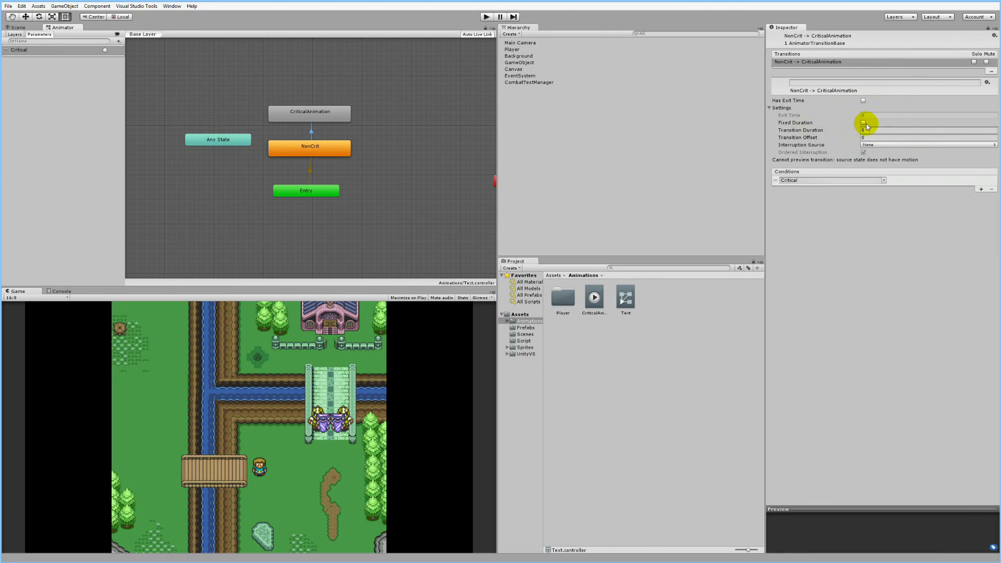
{"action": "left_click", "coordinate": [485, 17]}
{"action": "left_click", "coordinate": [358, 359]}
{"action": "key", "text": "Right"}
{"action": "key", "text": "Left"}
{"action": "key", "text": "Right"}
{"action": "key", "text": "Left"}
{"action": "key", "text": "Right"}
{"action": "key", "text": "Left"}
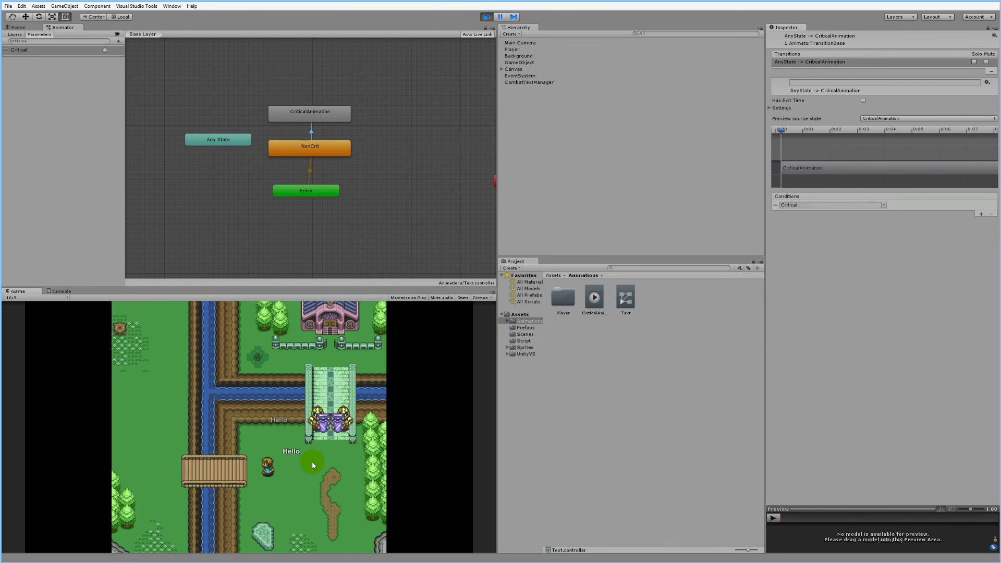
{"action": "key", "text": "Right"}
{"action": "key", "text": "Left"}
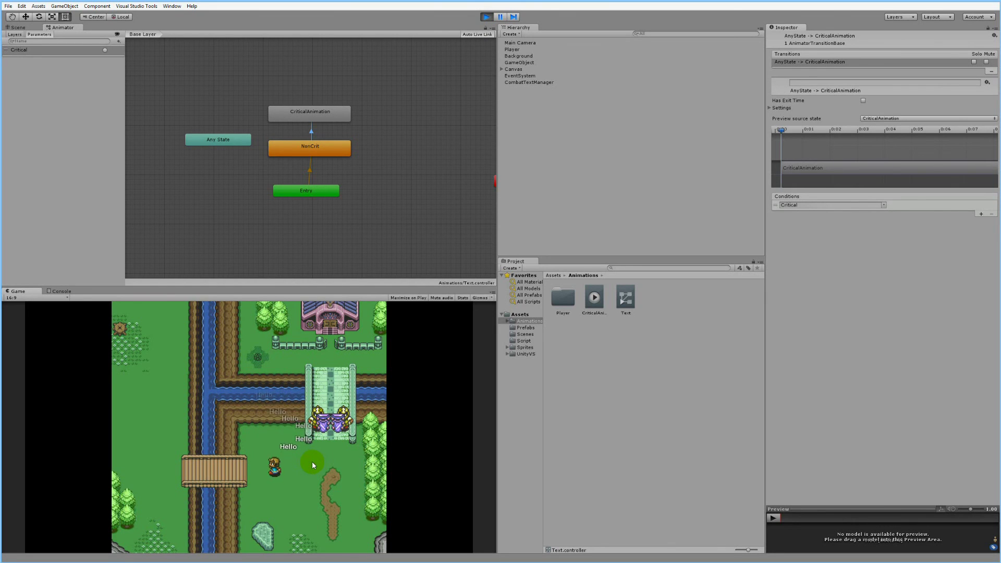
{"action": "key", "text": "Right"}
{"action": "key", "text": "Right"}
{"action": "key", "text": "Up"}
{"action": "key", "text": "Left"}
{"action": "key", "text": "Left"}
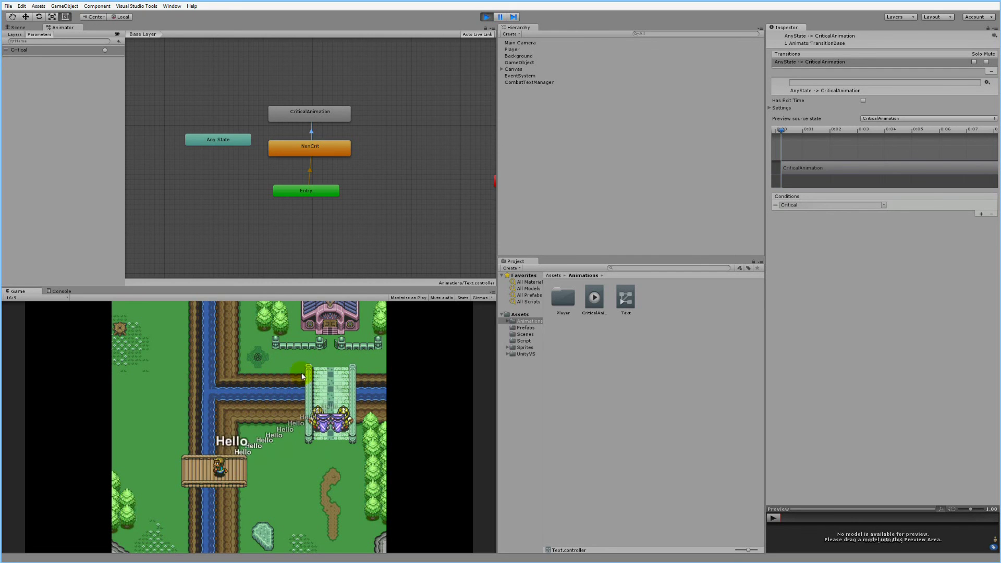
{"action": "left_click", "coordinate": [487, 17]}
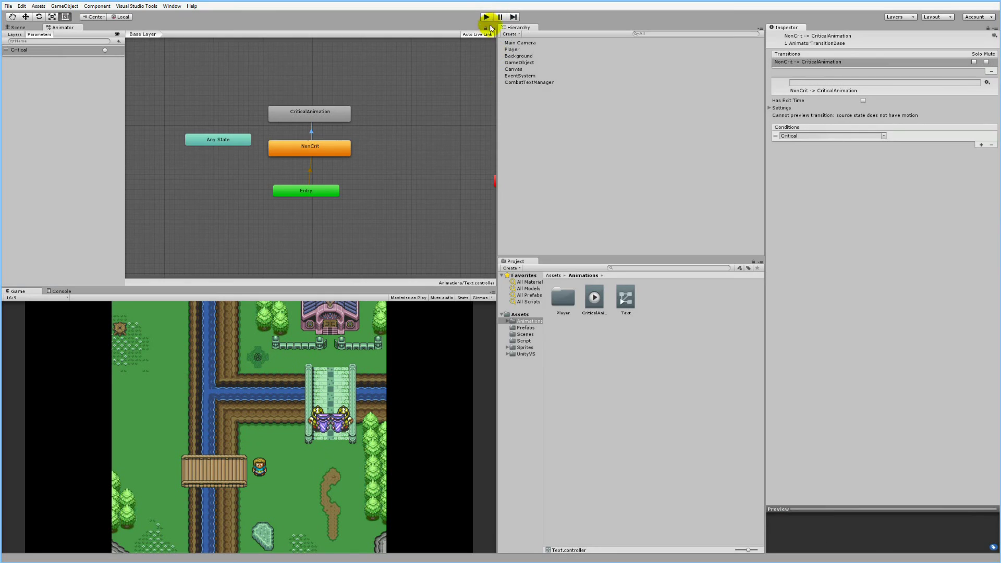